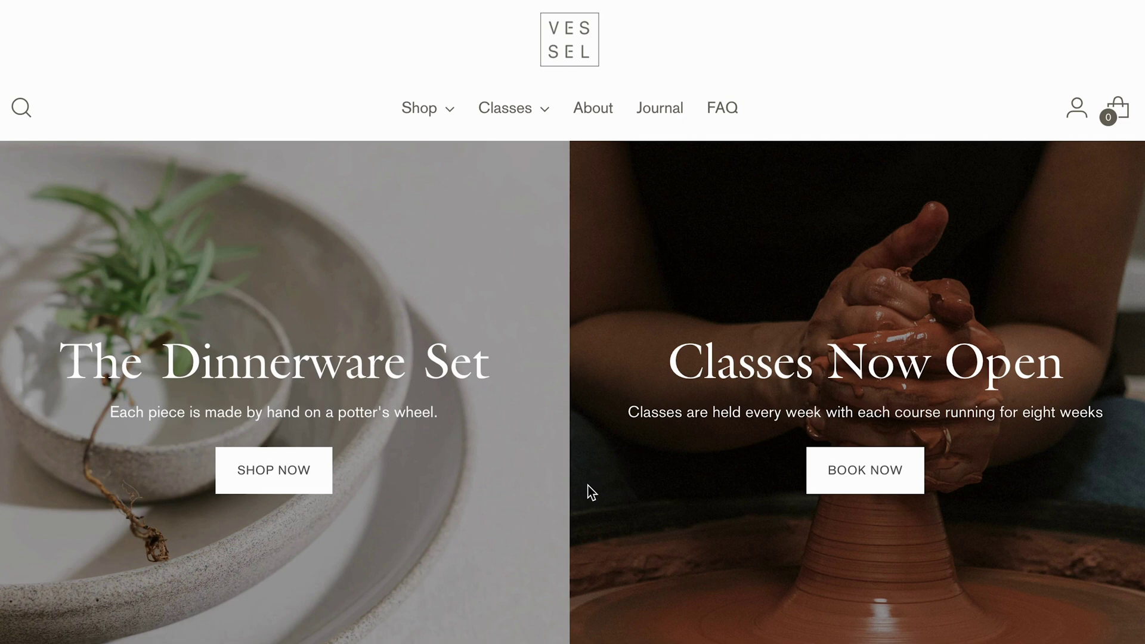
Step: Scroll down through the Vessel storefront home page to review its sections
scroll(595, 525, "down", 8)
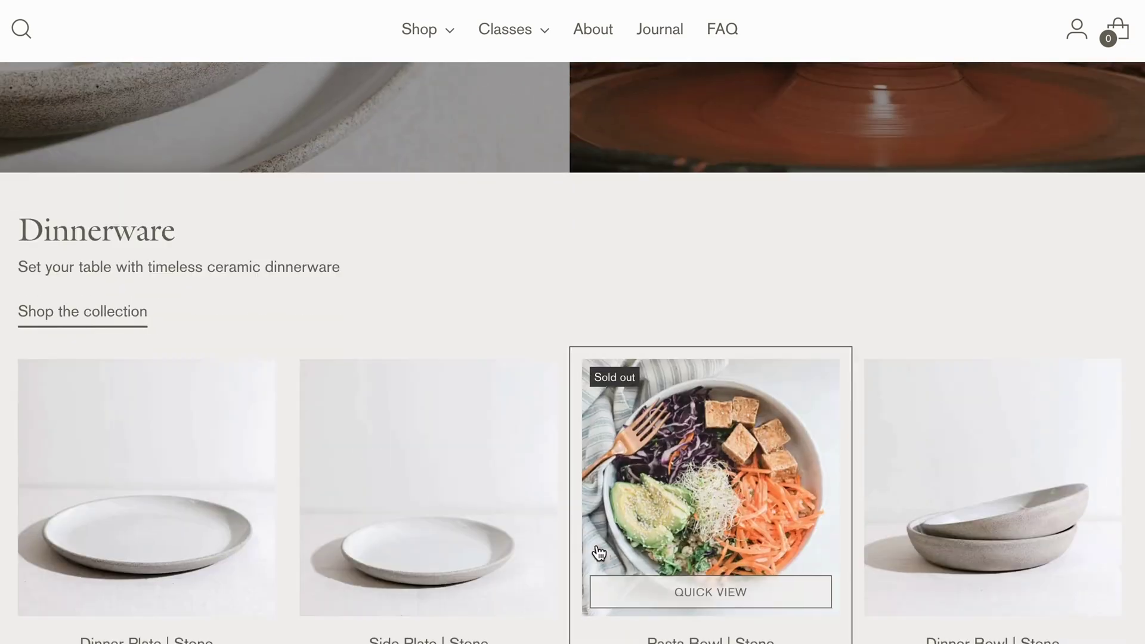
scroll(598, 553, "down", 10)
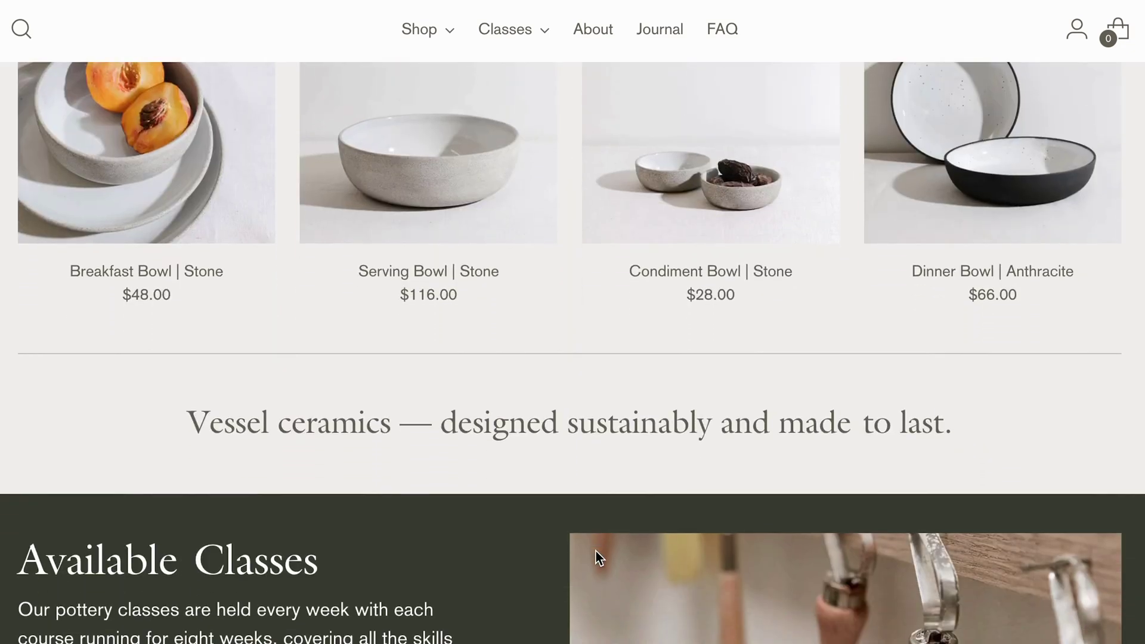
scroll(596, 557, "down", 8)
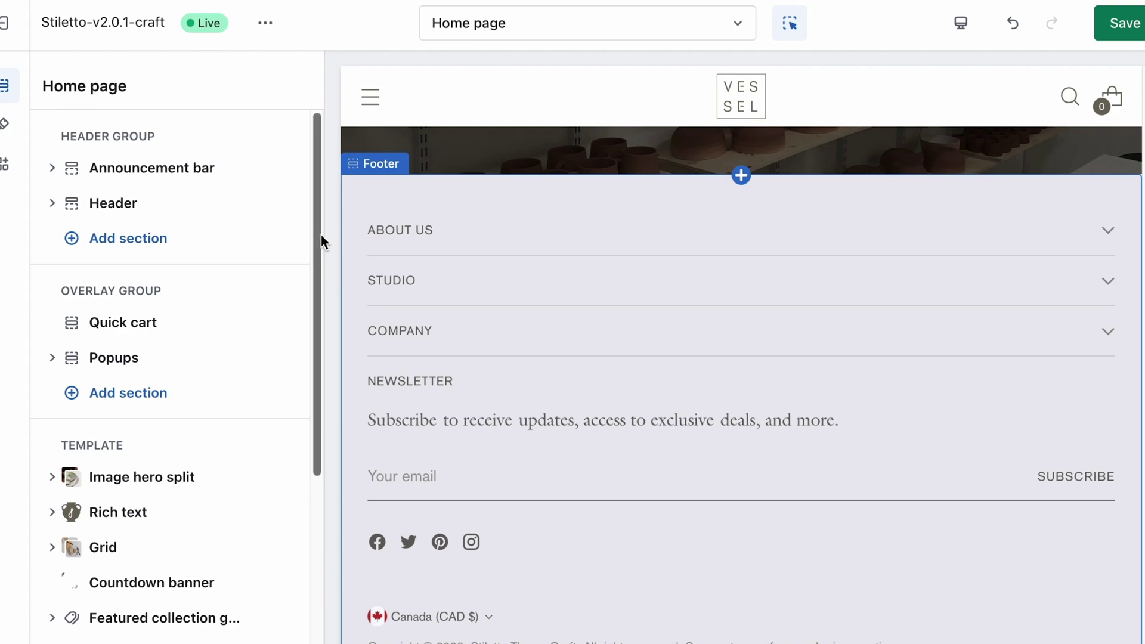
Step: Add an Events section to the home page and drag it directly below Featured product
scroll(250, 262, "down", 1)
scroll(233, 287, "down", 3)
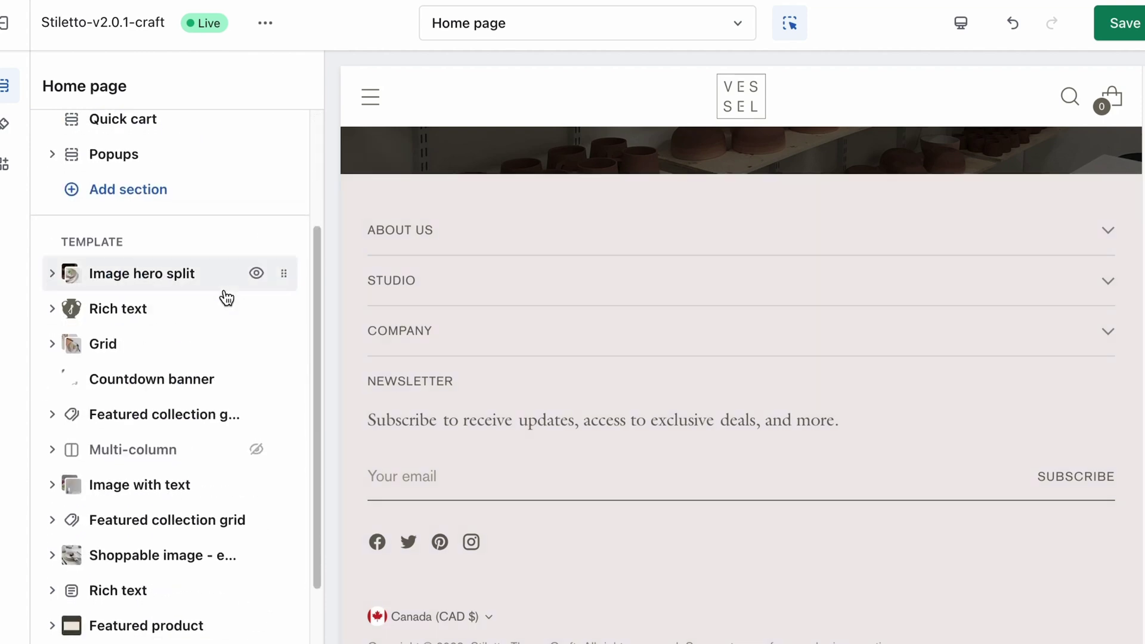
scroll(214, 303, "down", 5)
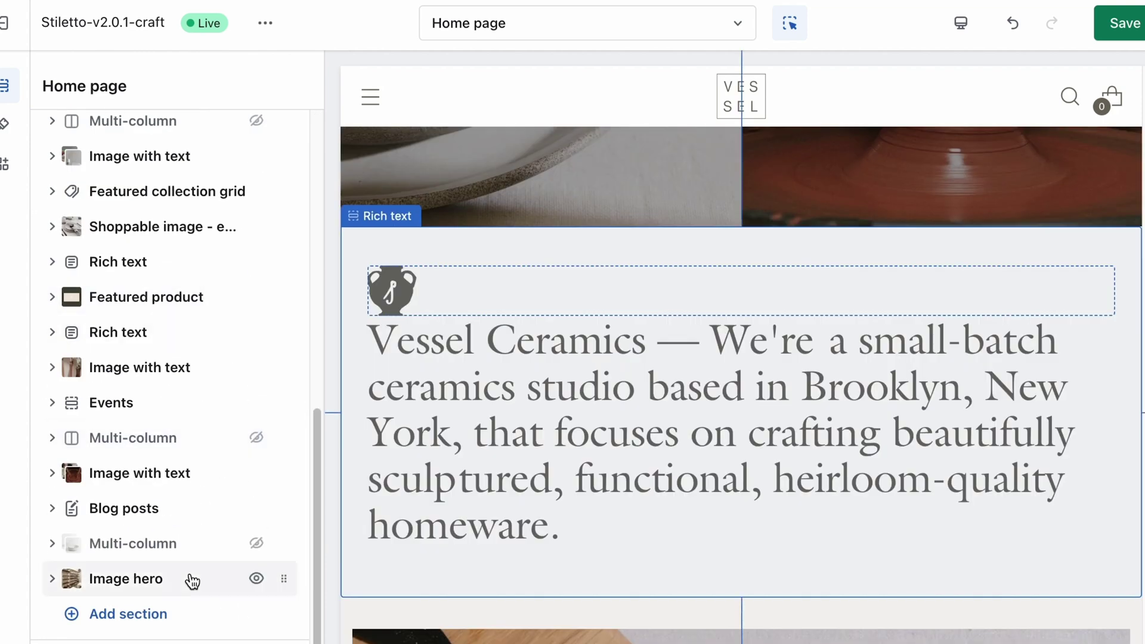
left_click(160, 614)
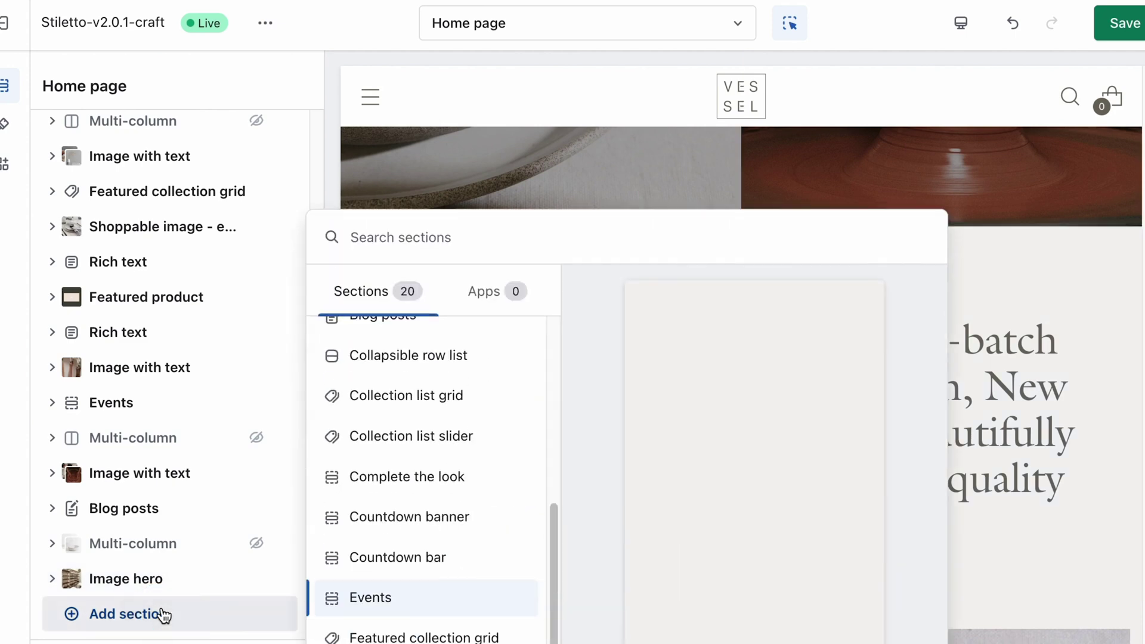
left_click(376, 601)
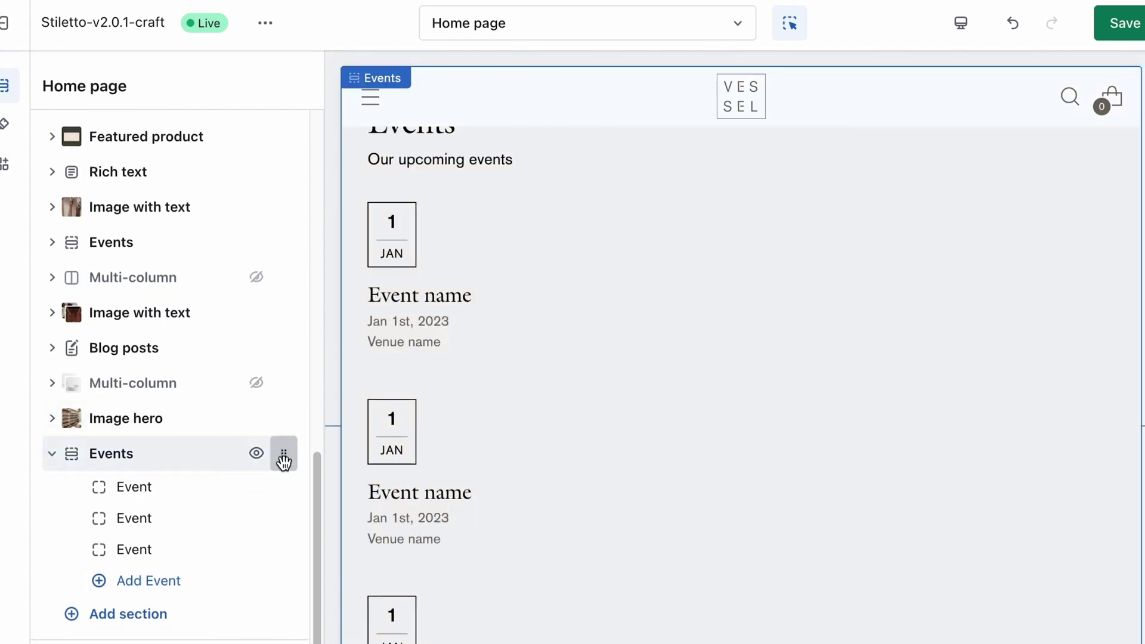
left_click_drag(284, 460, 137, 282)
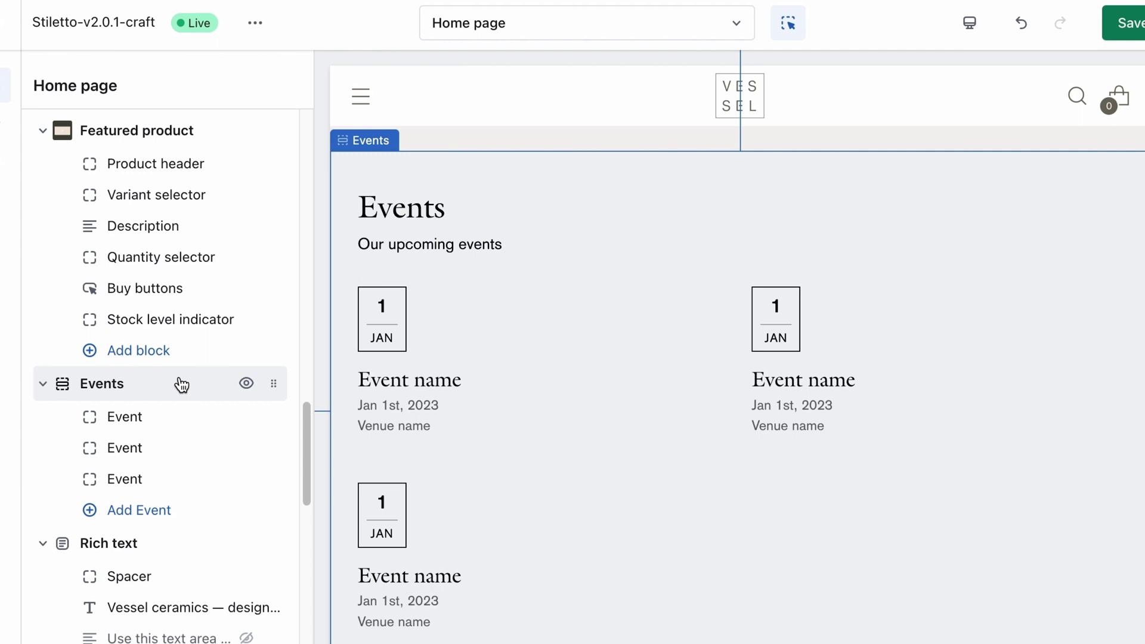
Step: Open the new Events section's settings and scroll through its options
left_click(182, 384)
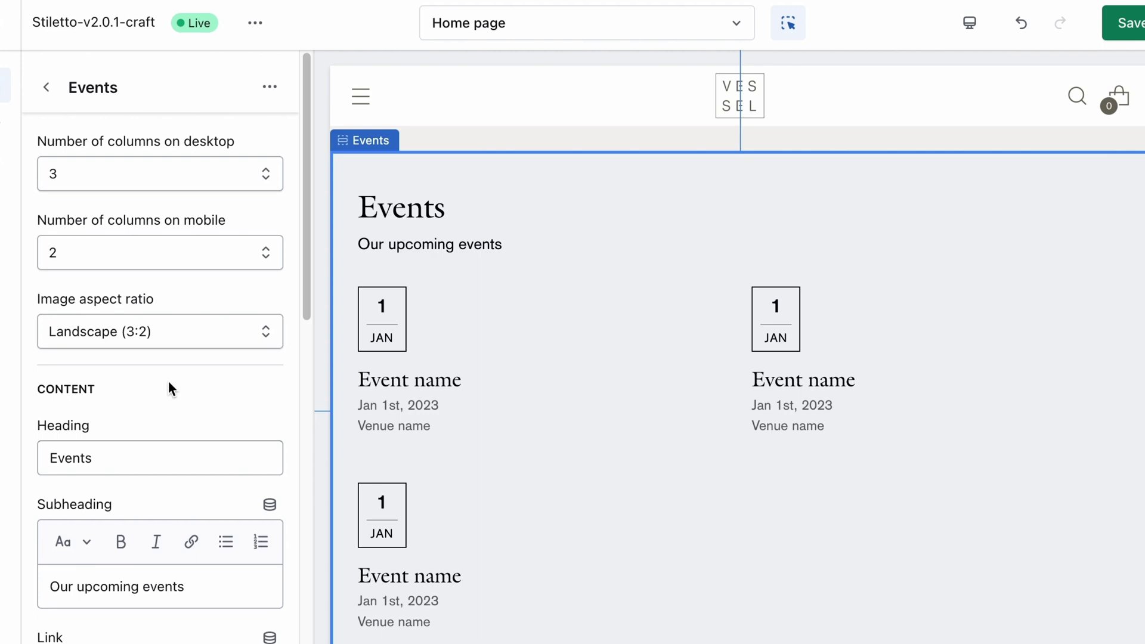
scroll(222, 420, "down", 3)
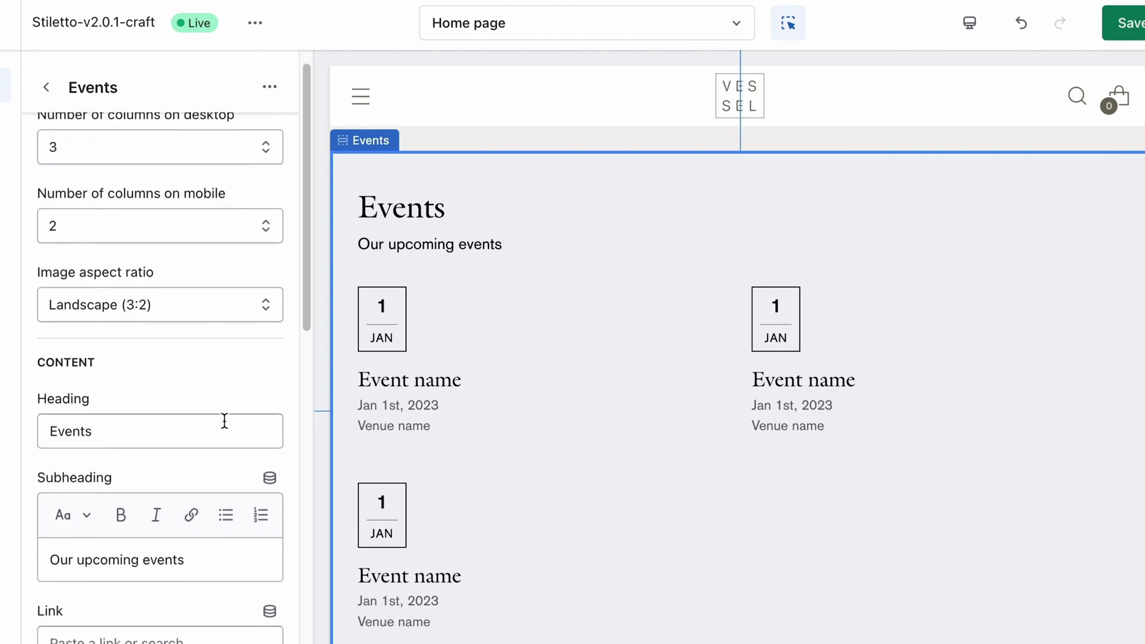
scroll(224, 416, "down", 2)
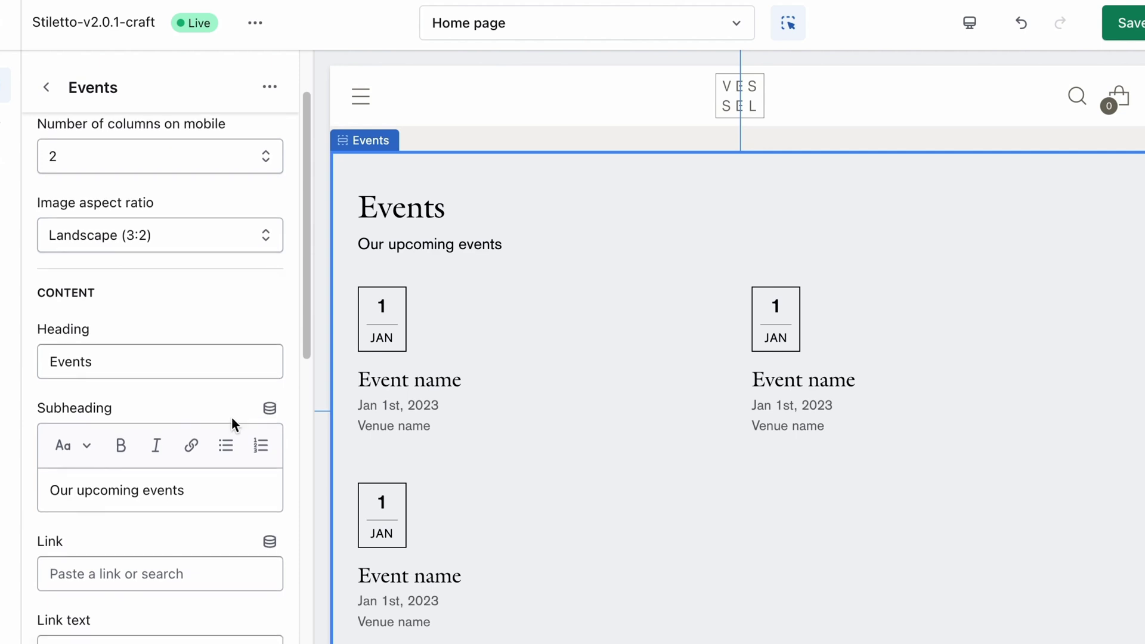
scroll(231, 416, "down", 15)
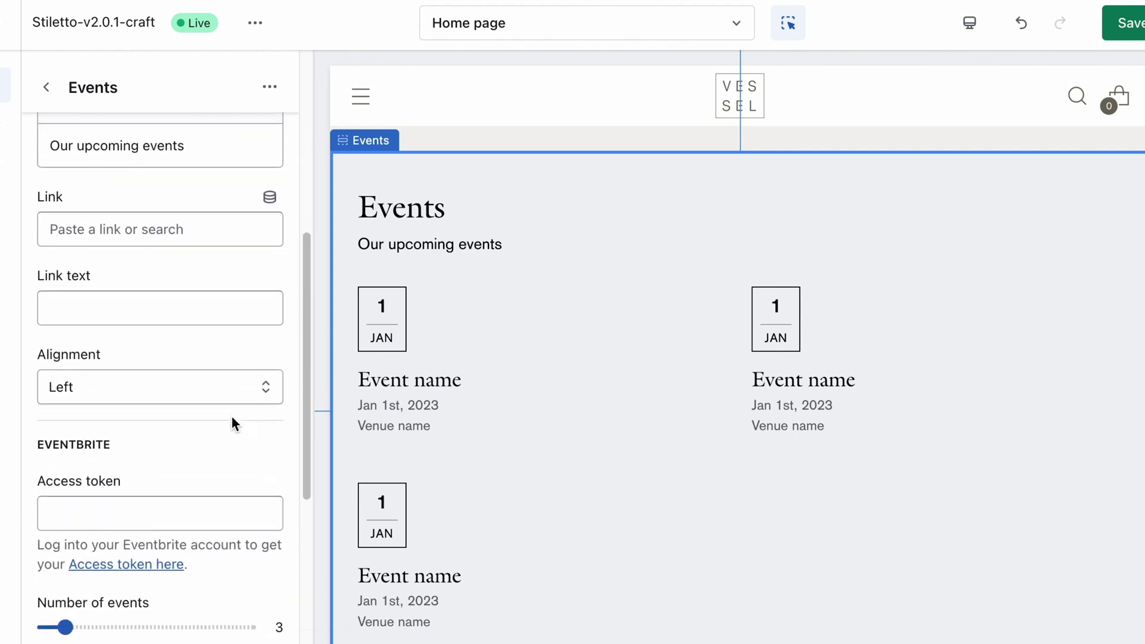
scroll(235, 416, "down", 9)
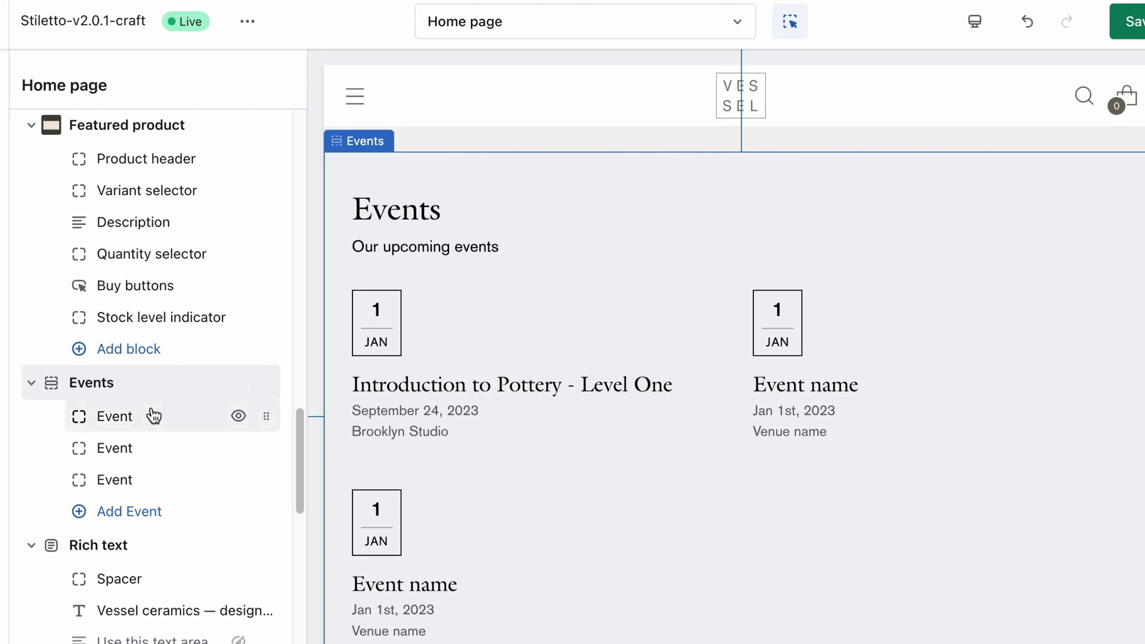
Step: Open the first Event block, italicize its summary, and scroll down to the Link field
left_click(151, 415)
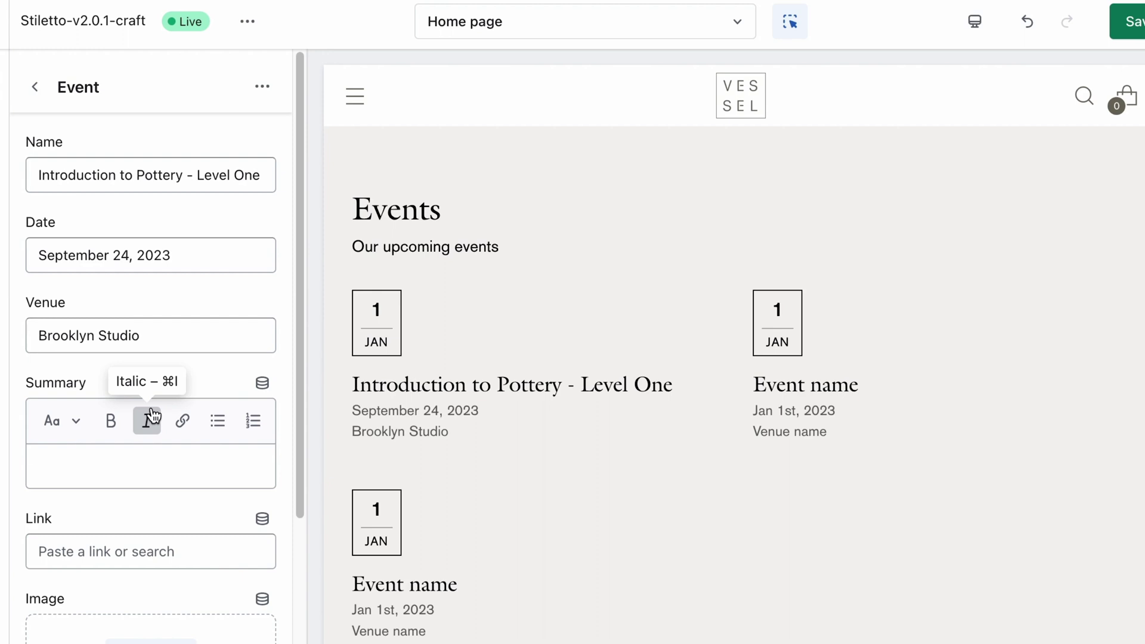
left_click(152, 418)
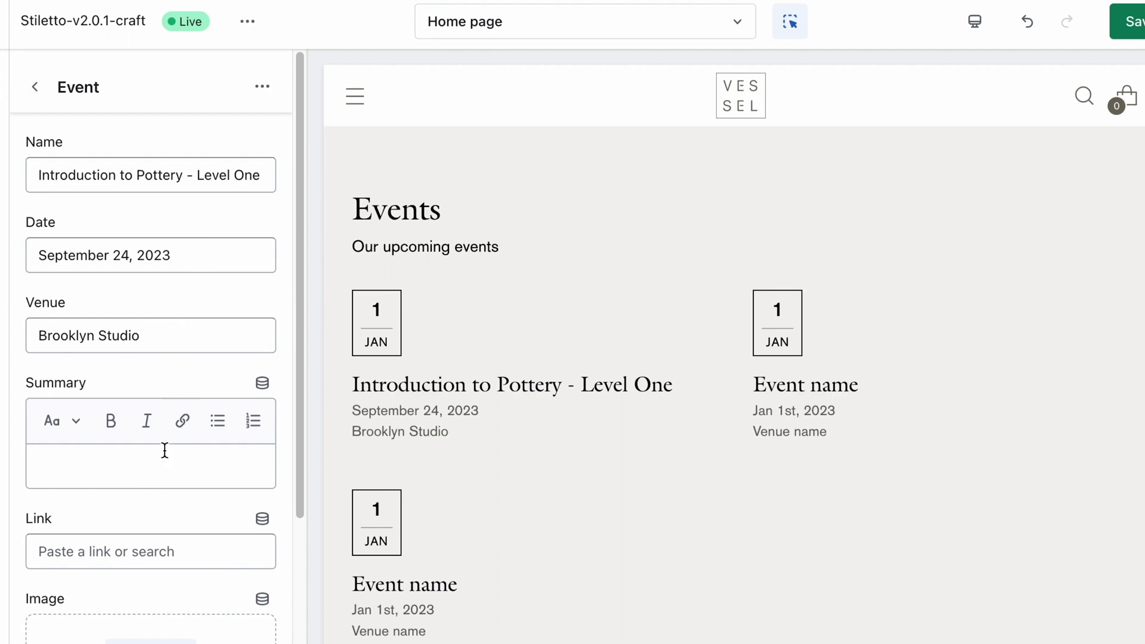
scroll(159, 436, "down", 1)
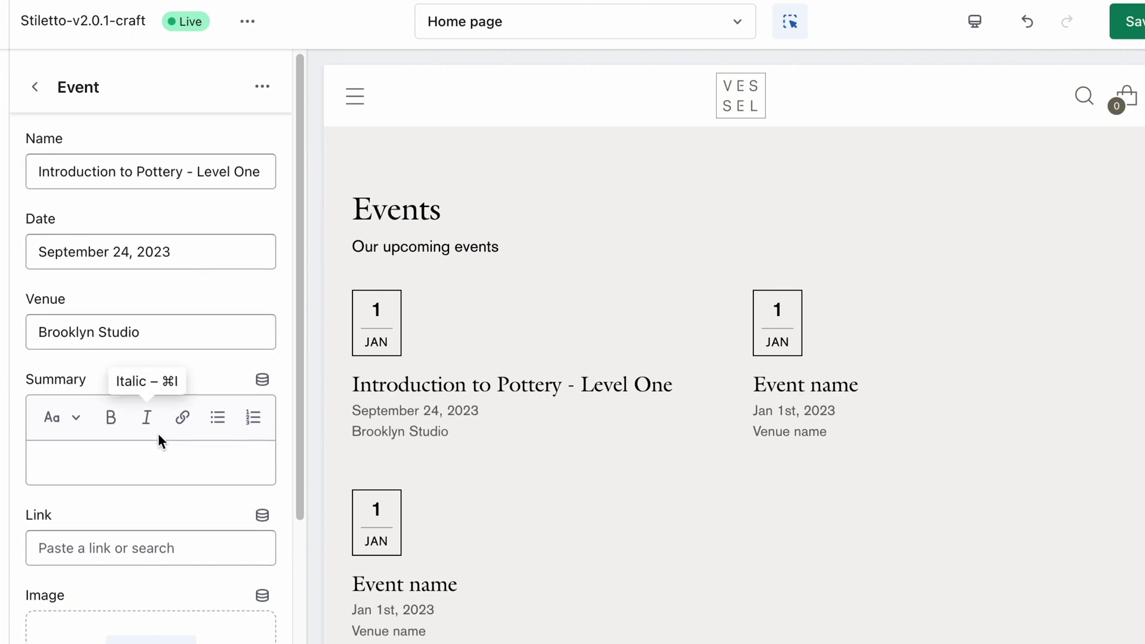
scroll(158, 442, "down", 1)
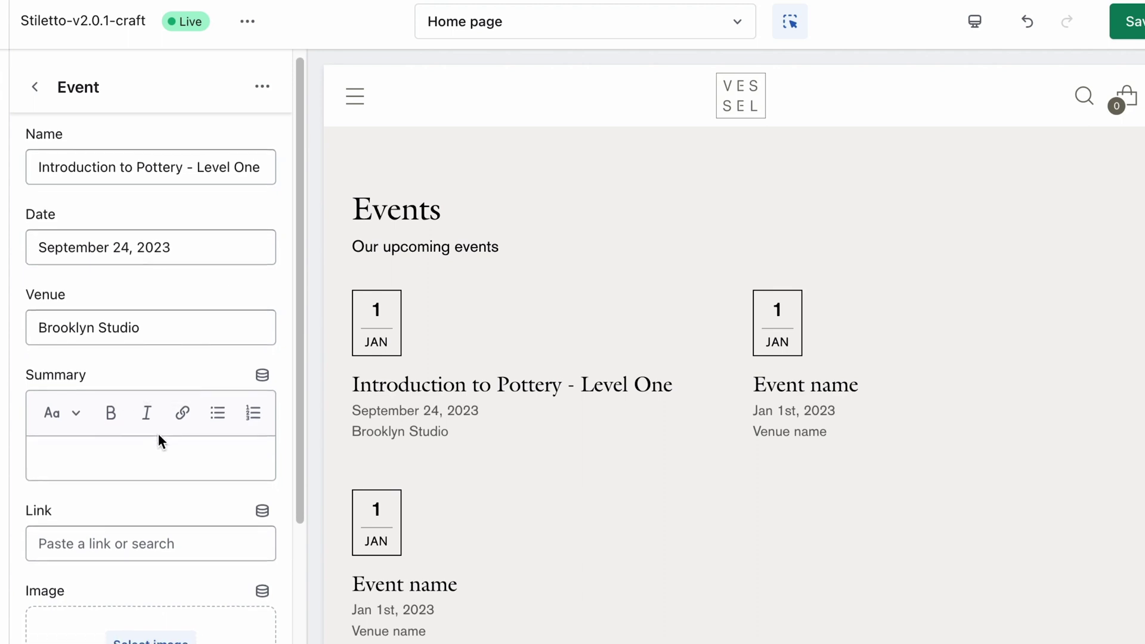
scroll(159, 434, "down", 3)
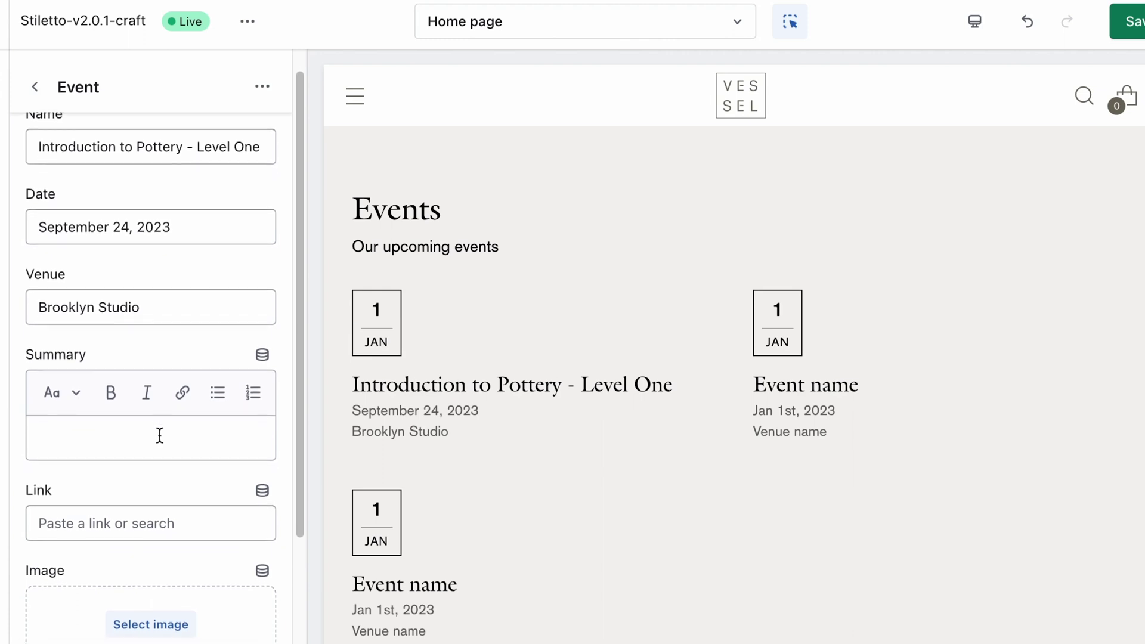
Step: Link the first event to the Beginners Pottery Class product
left_click(133, 522)
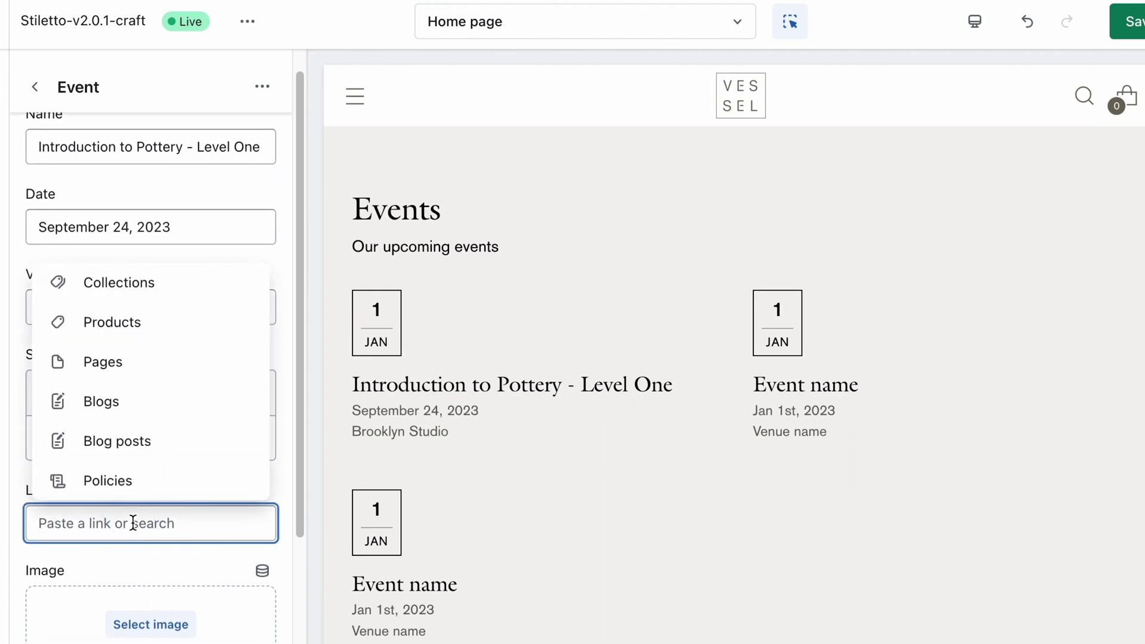
type("'Beginner Pottery Class")
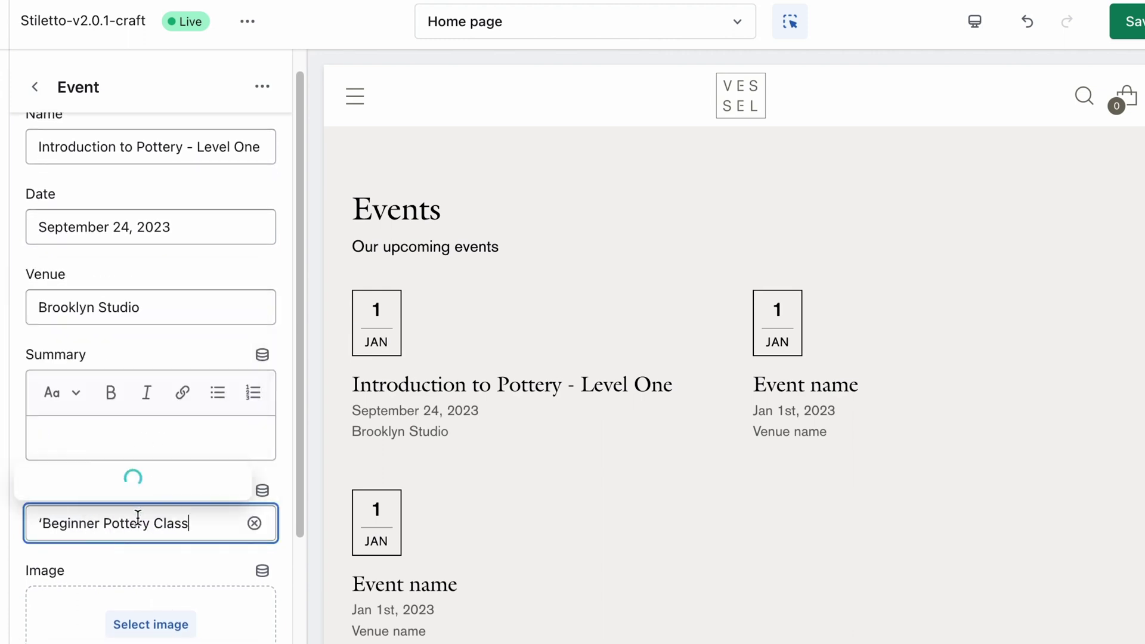
left_click(142, 482)
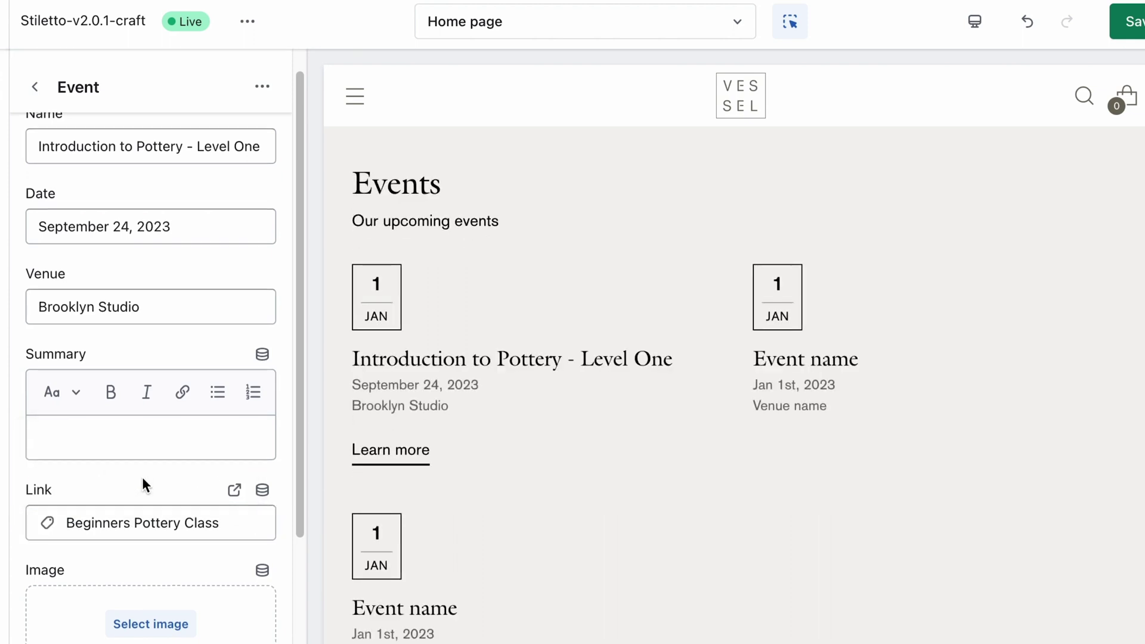
Step: Set the event's date badge to day 24, month September
scroll(142, 483, "down", 2)
scroll(142, 480, "down", 5)
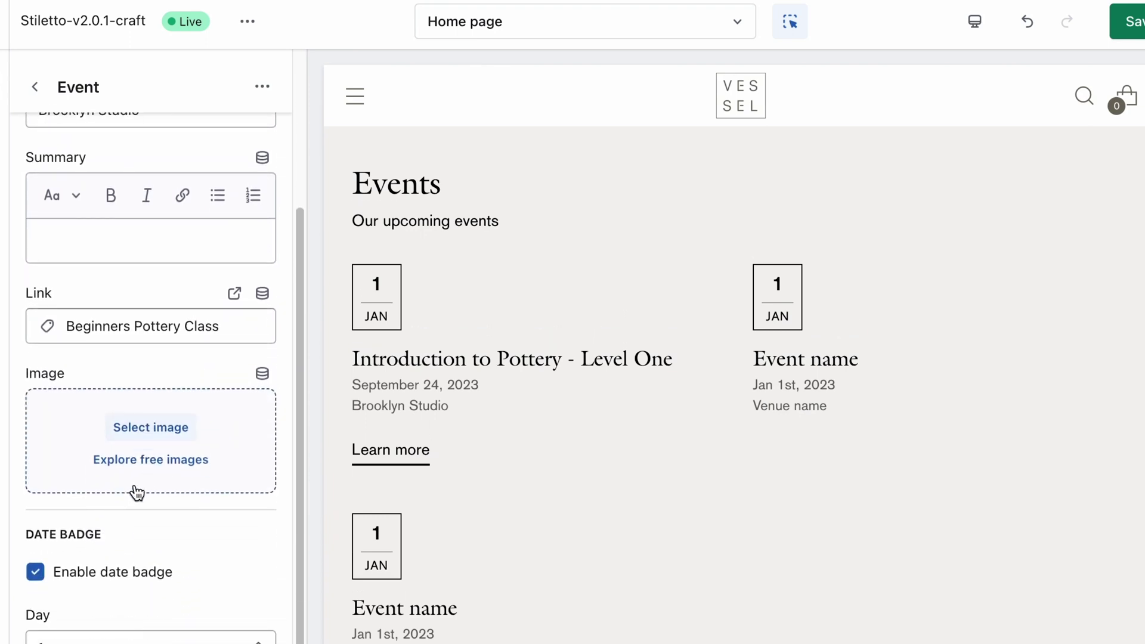
scroll(84, 582, "down", 1)
scroll(122, 614, "down", 3)
left_click(120, 582)
scroll(120, 585, "down", 3)
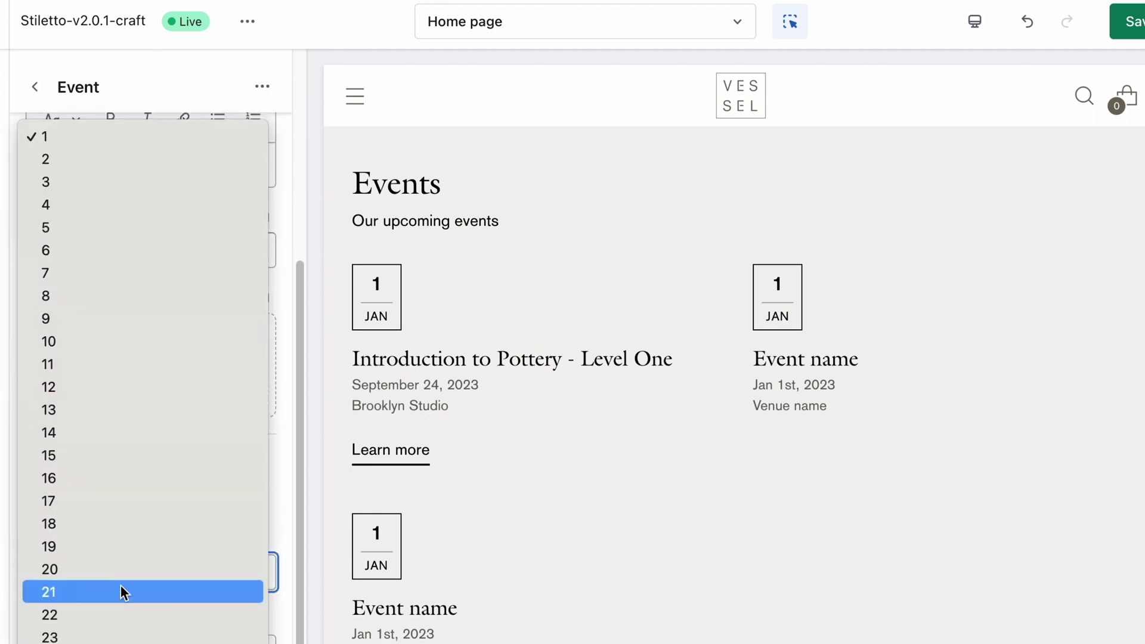
key("Down")
key("Down")
key("Down")
key("Return")
key("Tab")
key("space")
key("s")
key("Return")
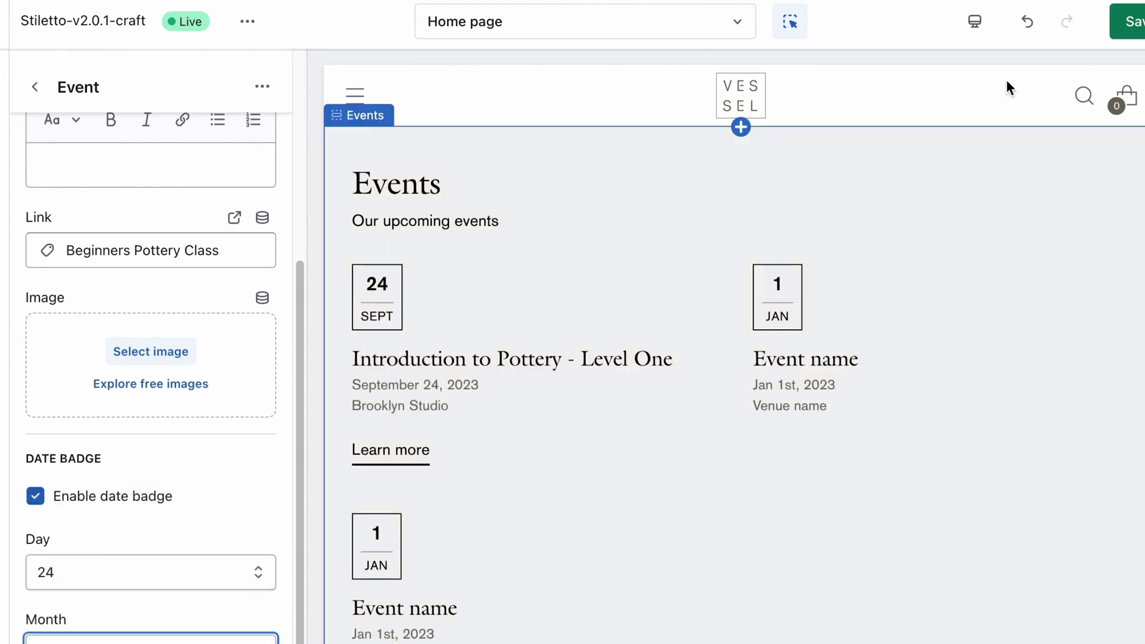
Step: Save the home page event changes, then open the theme's more-actions menu
left_click(1127, 21)
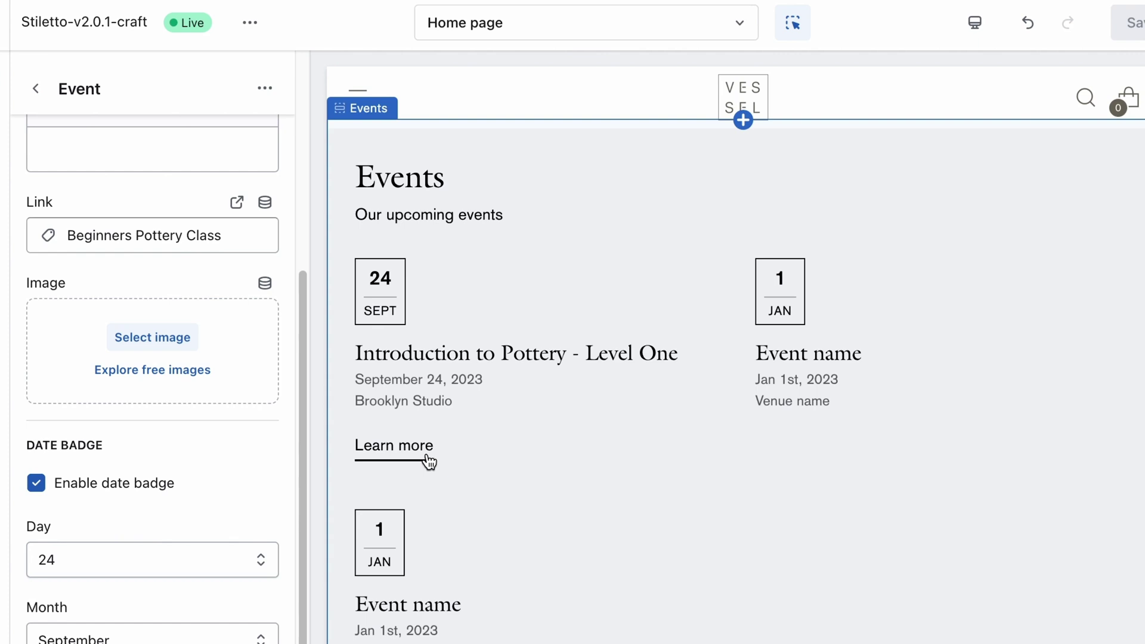
left_click(251, 24)
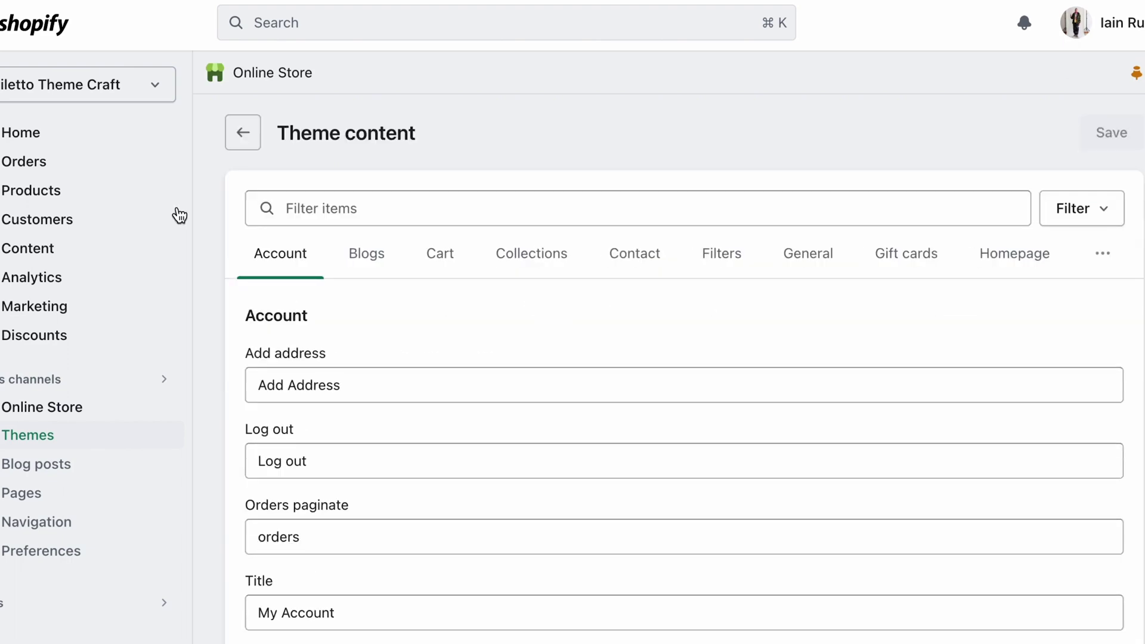
Step: Filter the theme content texts for 'learn more' and scroll to the matching fields
left_click(471, 199)
type("learn more")
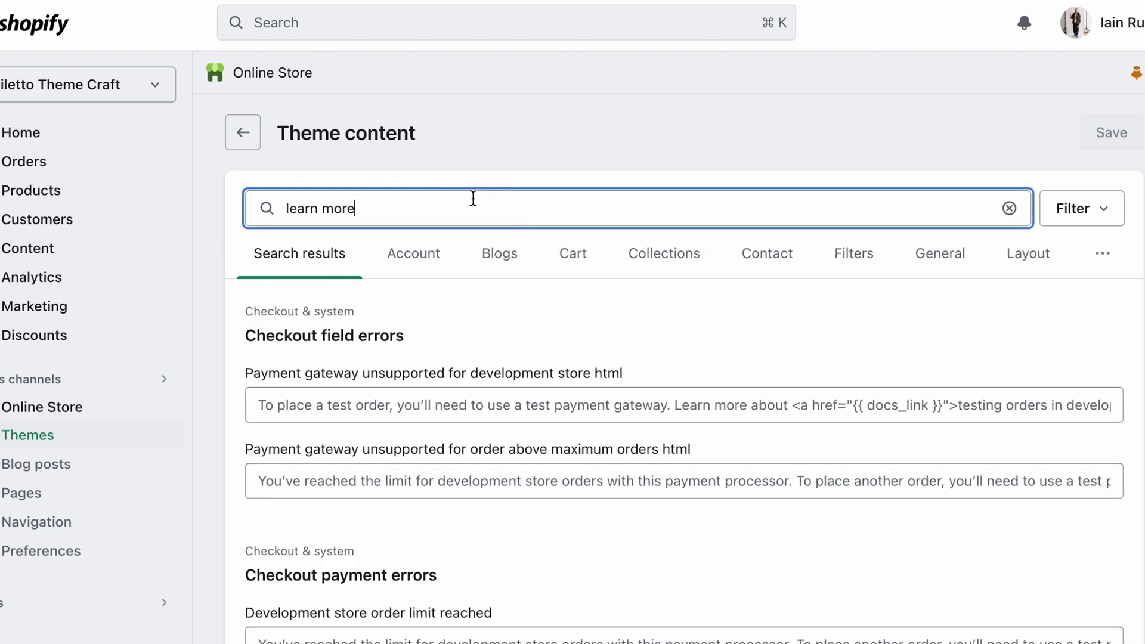
scroll(459, 298, "down", 8)
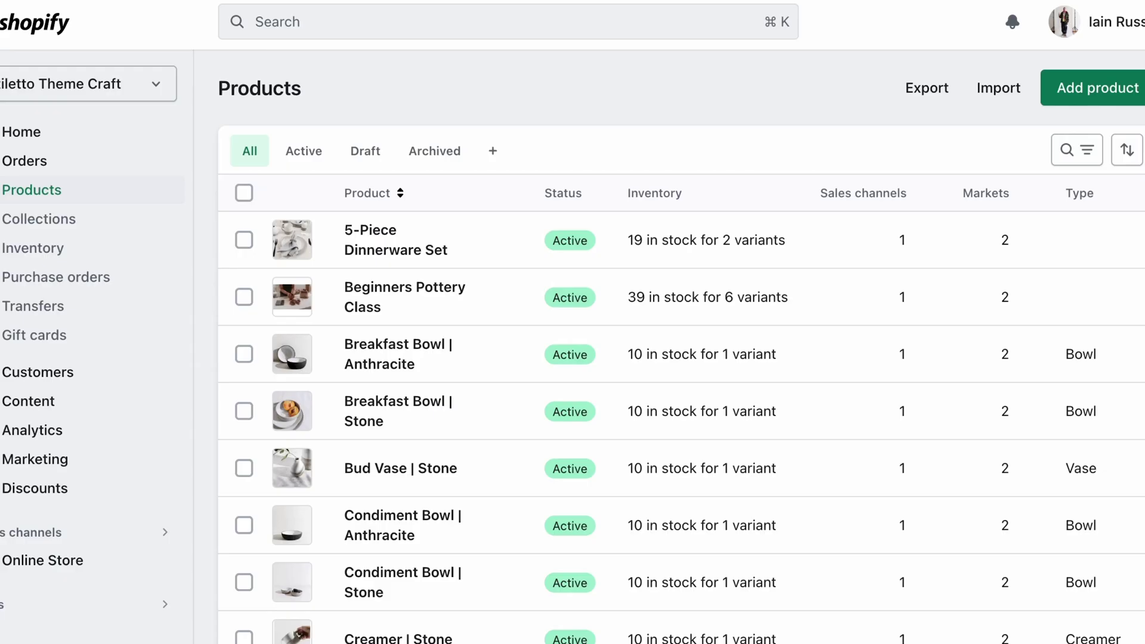
Step: Go to Products and begin a new product for the Beginners Pottery Class
left_click(89, 195)
left_click(1139, 102)
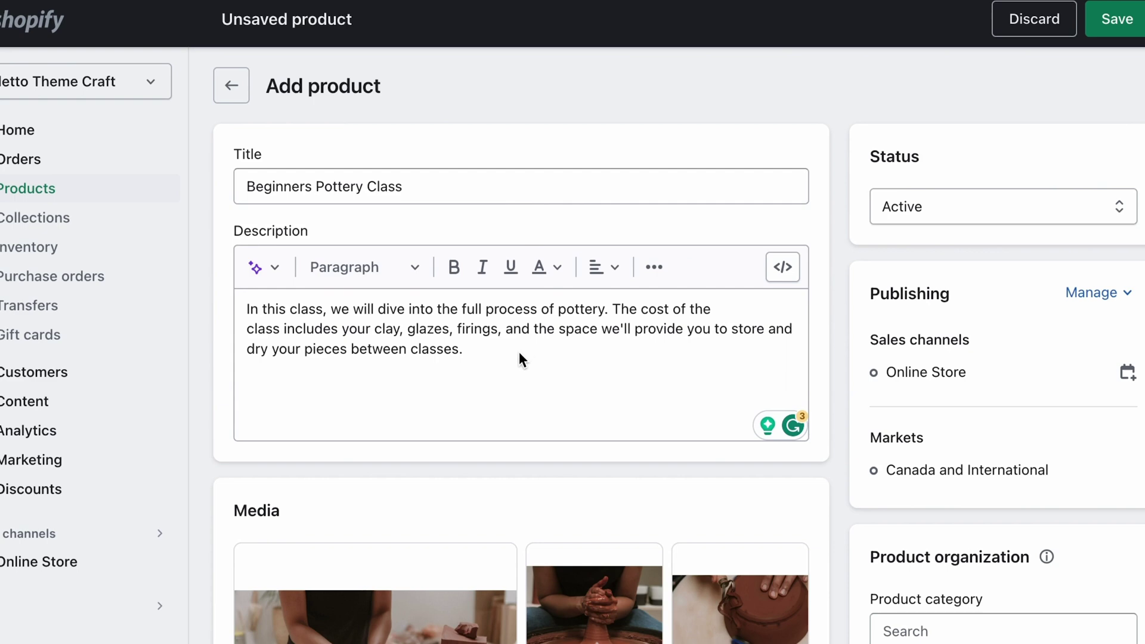
scroll(524, 376, "down", 4)
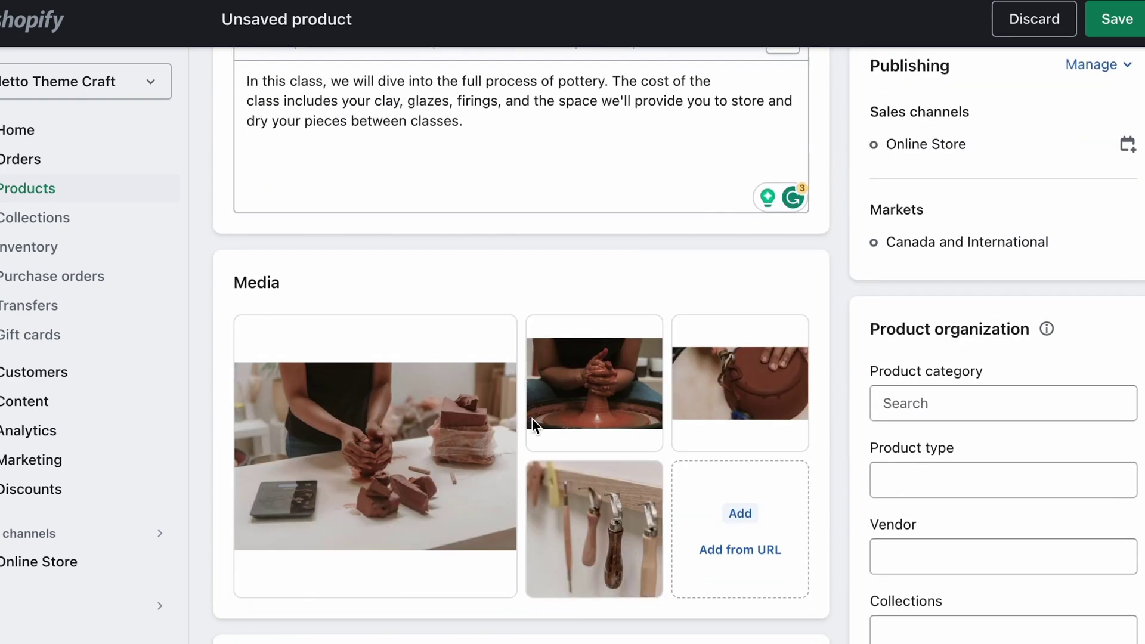
scroll(532, 420, "down", 1)
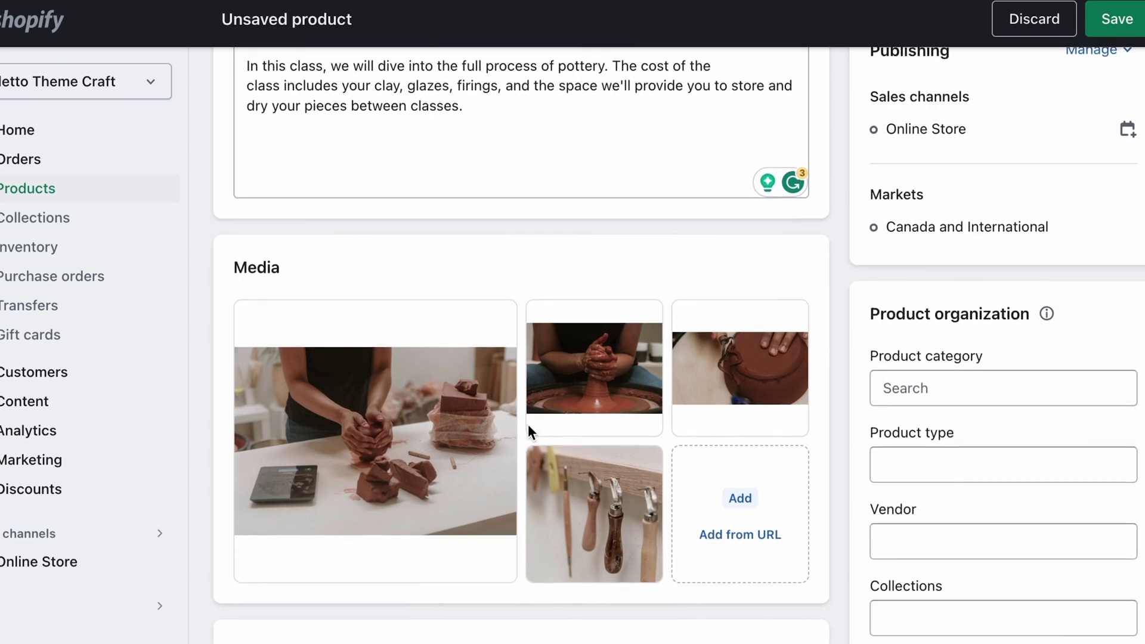
Step: Scroll through Pricing, Inventory and Shipping: price $250.00, quantity 10, digital product or service
scroll(530, 427, "down", 1)
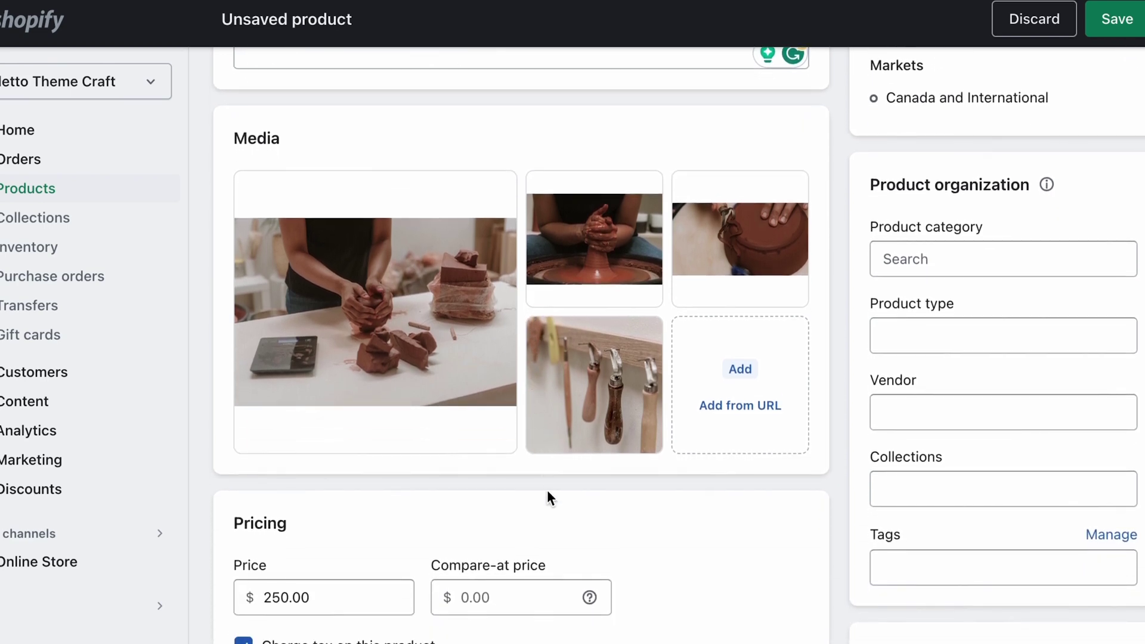
scroll(554, 524, "down", 4)
scroll(555, 525, "down", 2)
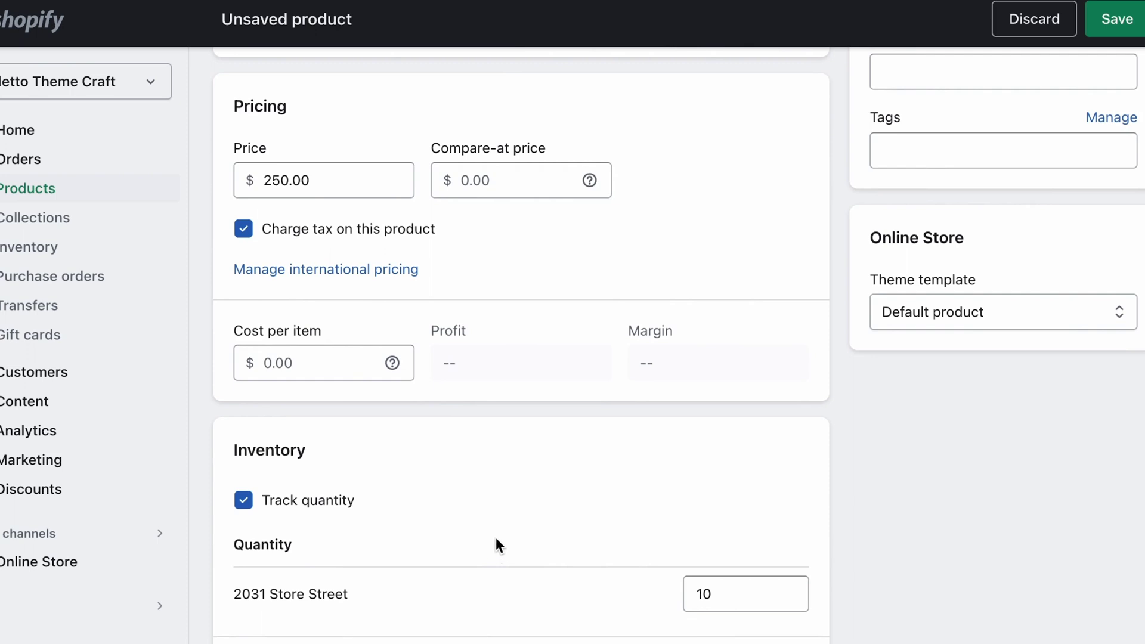
scroll(499, 540, "down", 1)
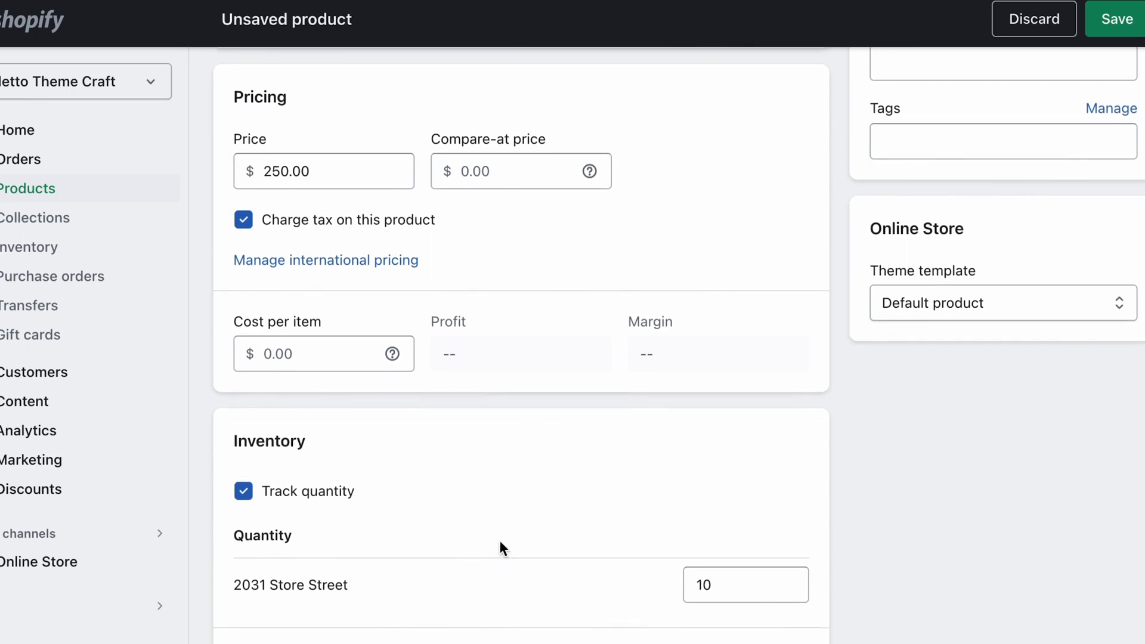
scroll(501, 546, "down", 6)
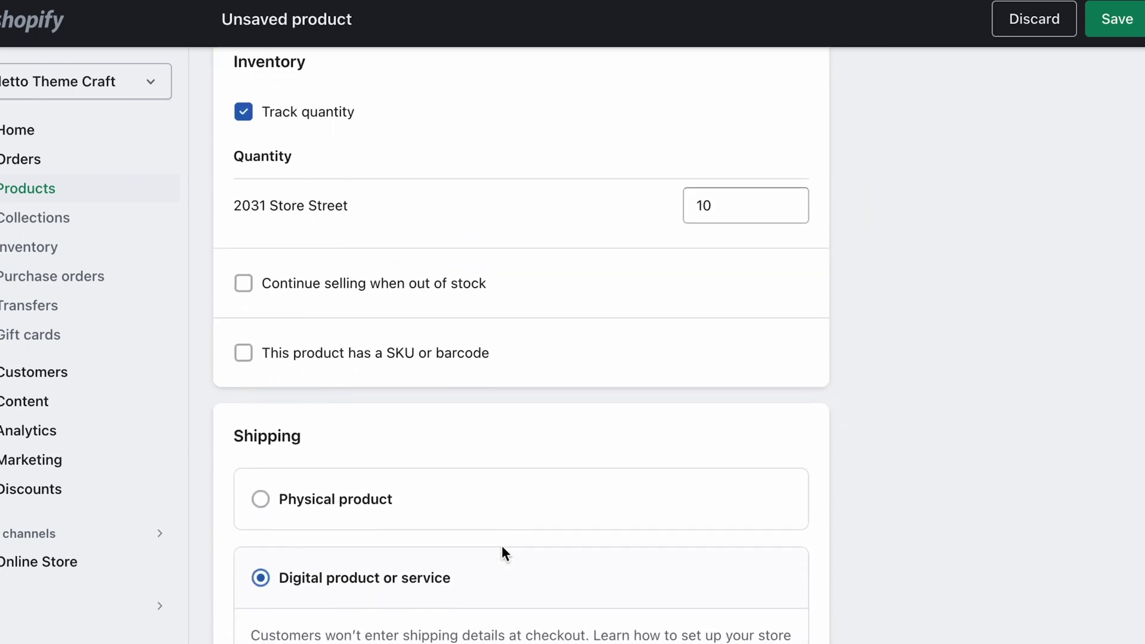
scroll(501, 546, "down", 1)
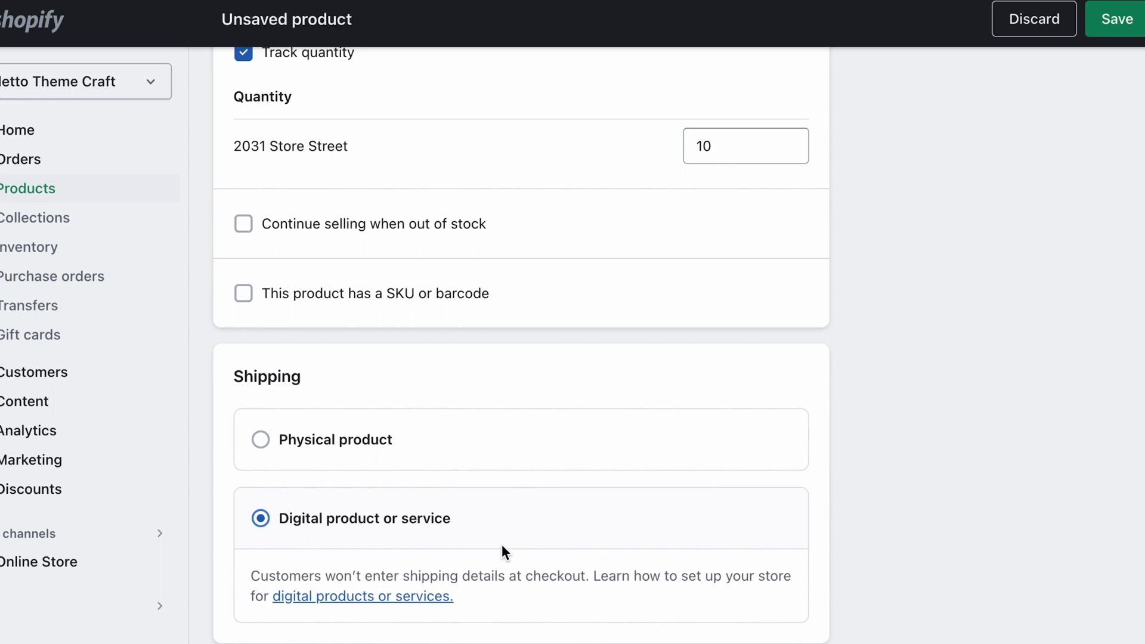
scroll(504, 551, "down", 2)
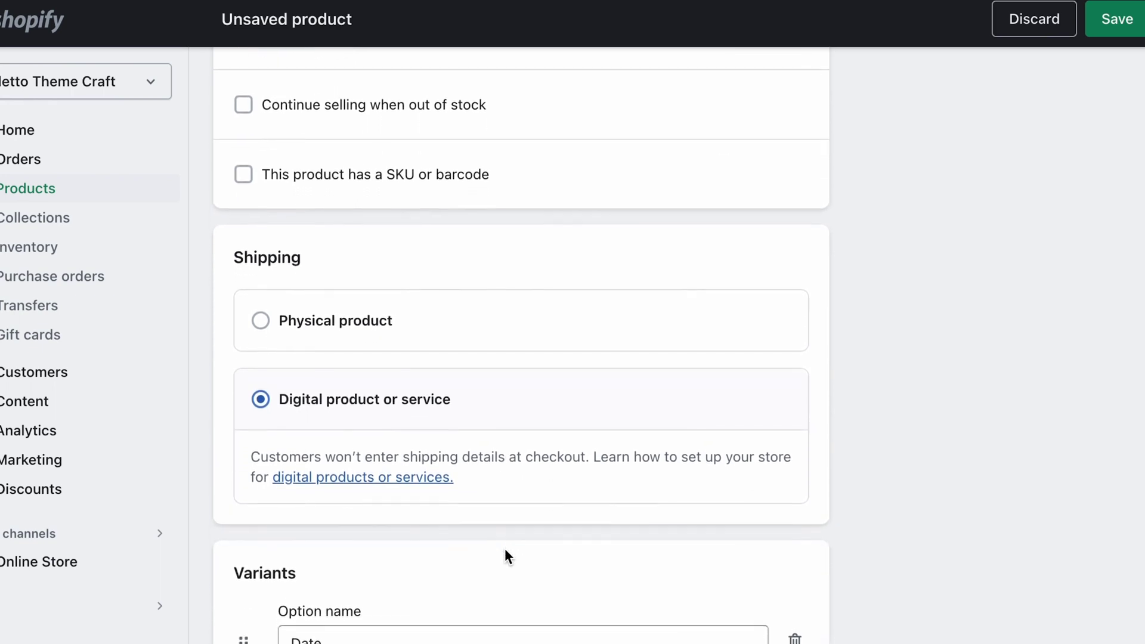
Step: Add 'September 26: 2pm to 5pm' as a second value of the Date option
scroll(505, 550, "down", 2)
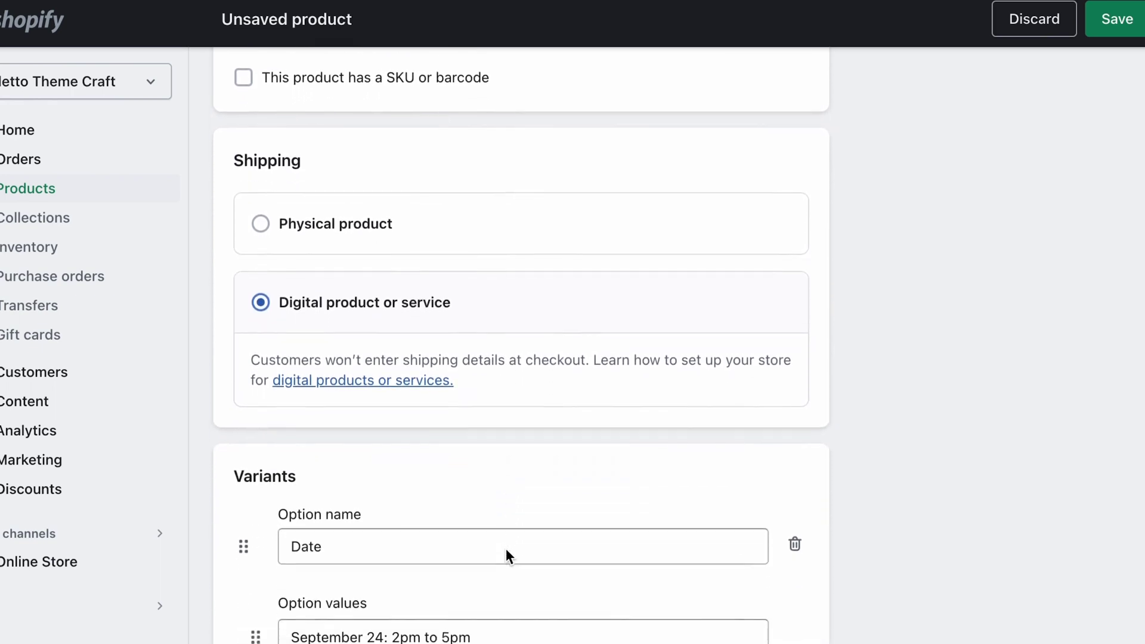
scroll(505, 556, "down", 1)
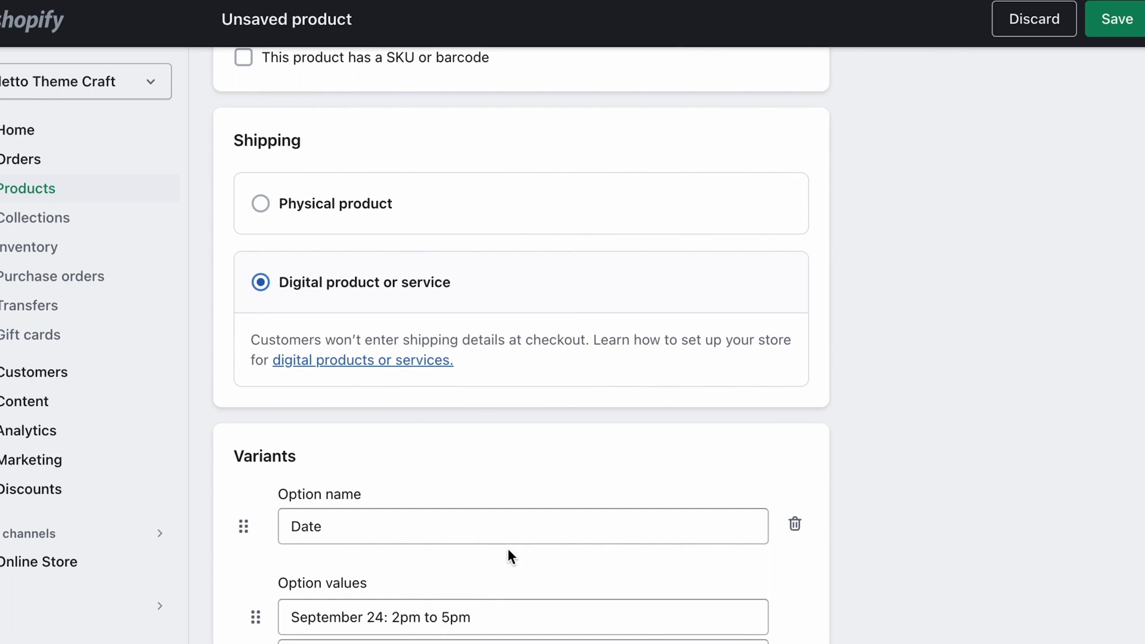
scroll(507, 548, "down", 1)
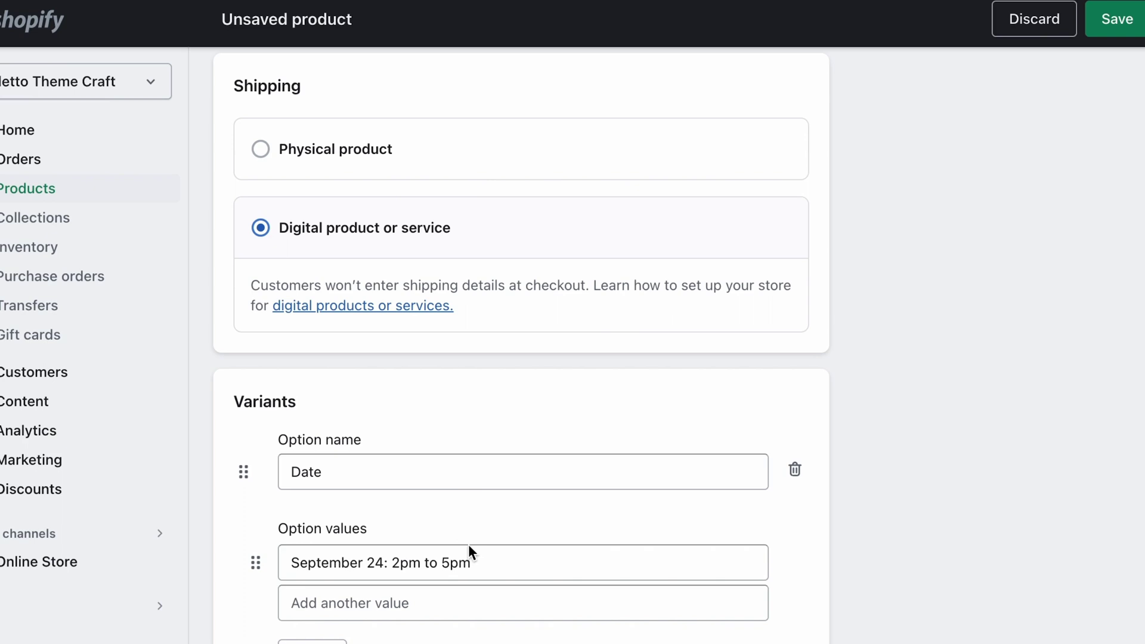
scroll(469, 547, "down", 1)
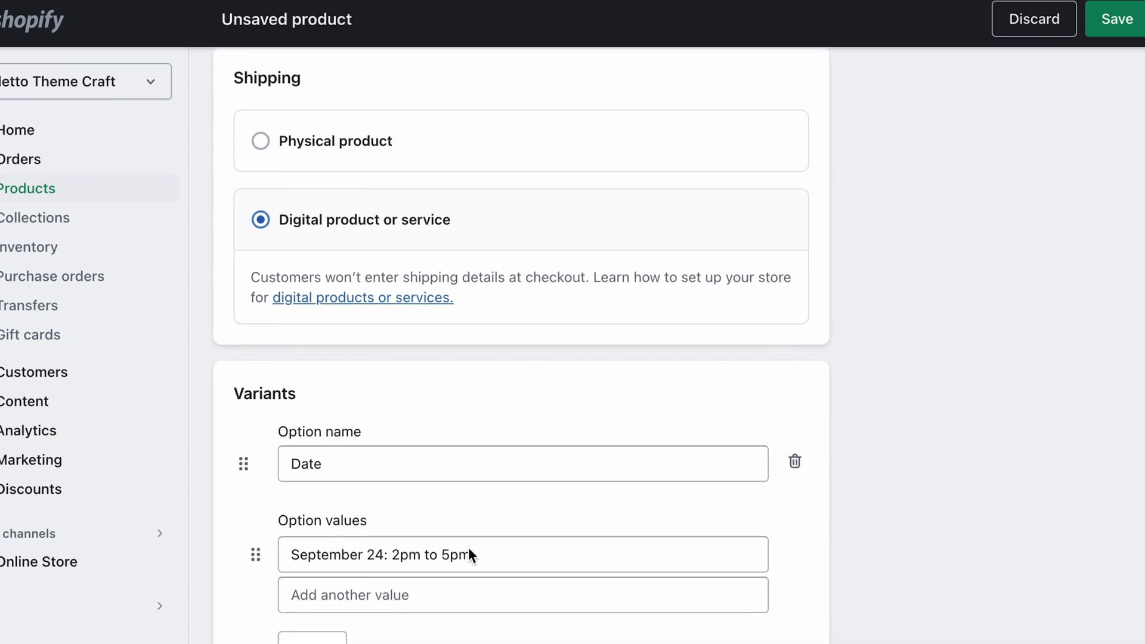
left_click(441, 593)
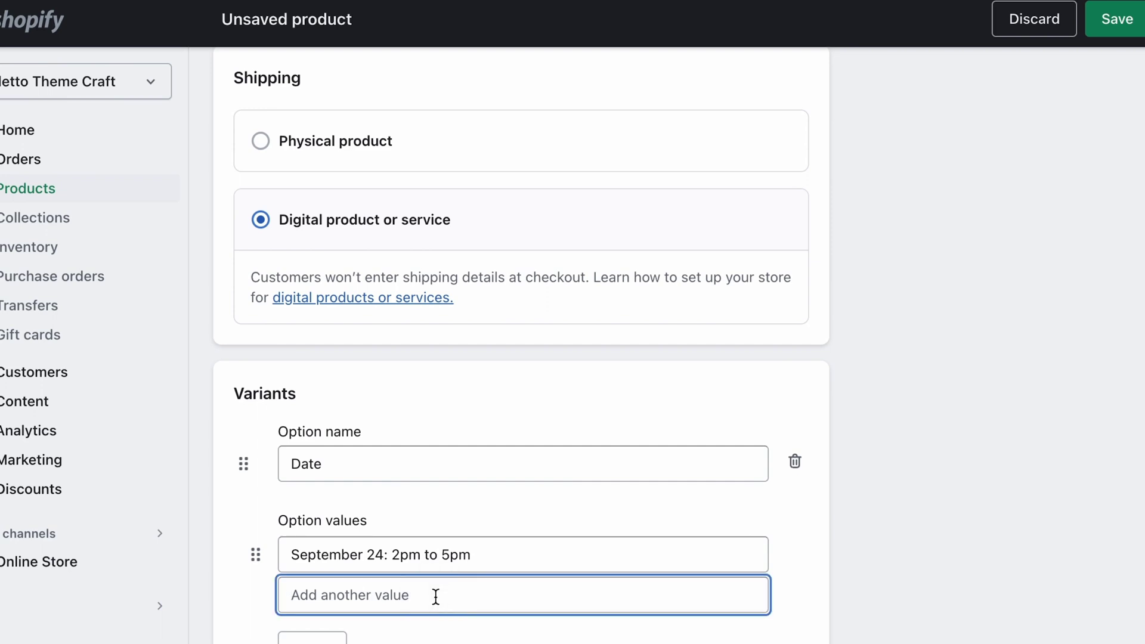
type("September 26: 2pm to 5pm")
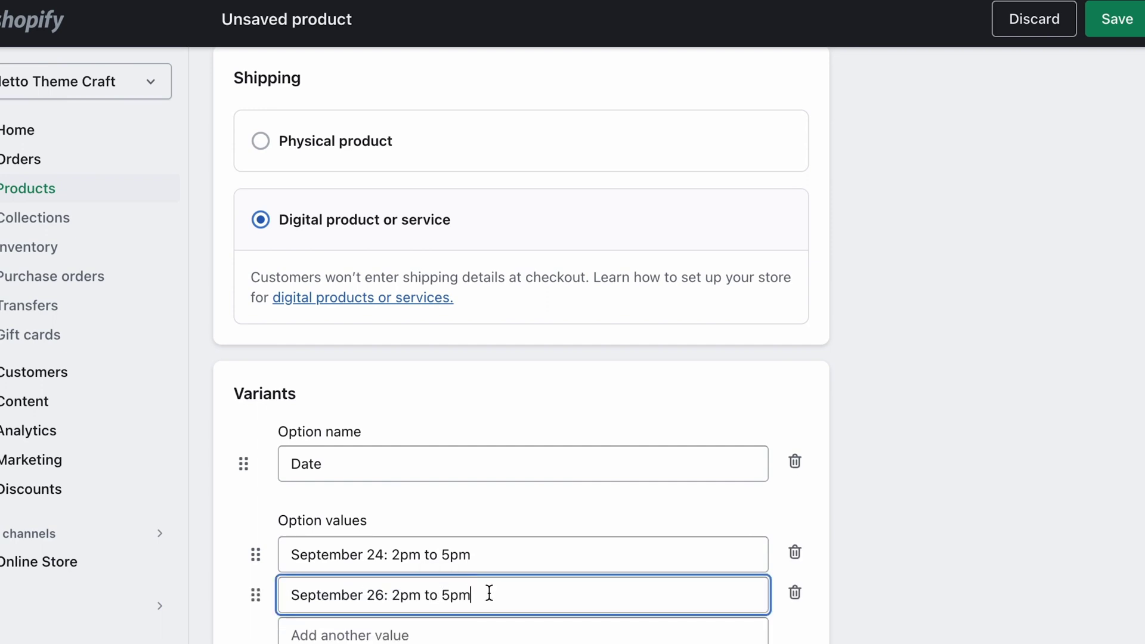
Step: Save the Beginners Pottery Class product
scroll(489, 593, "down", 5)
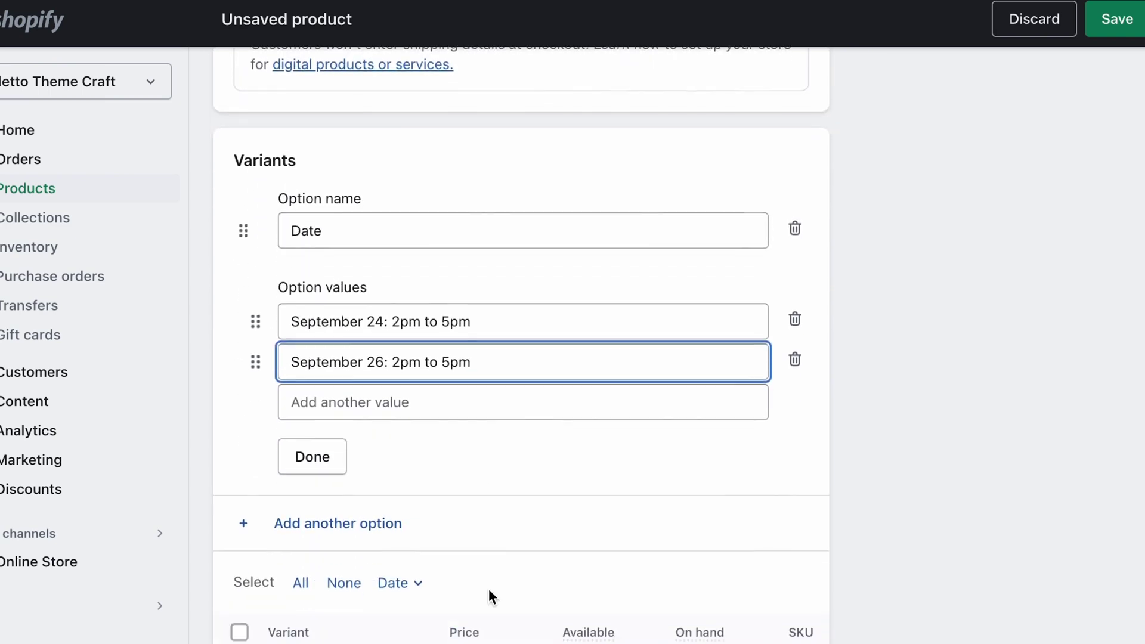
scroll(490, 595, "down", 1)
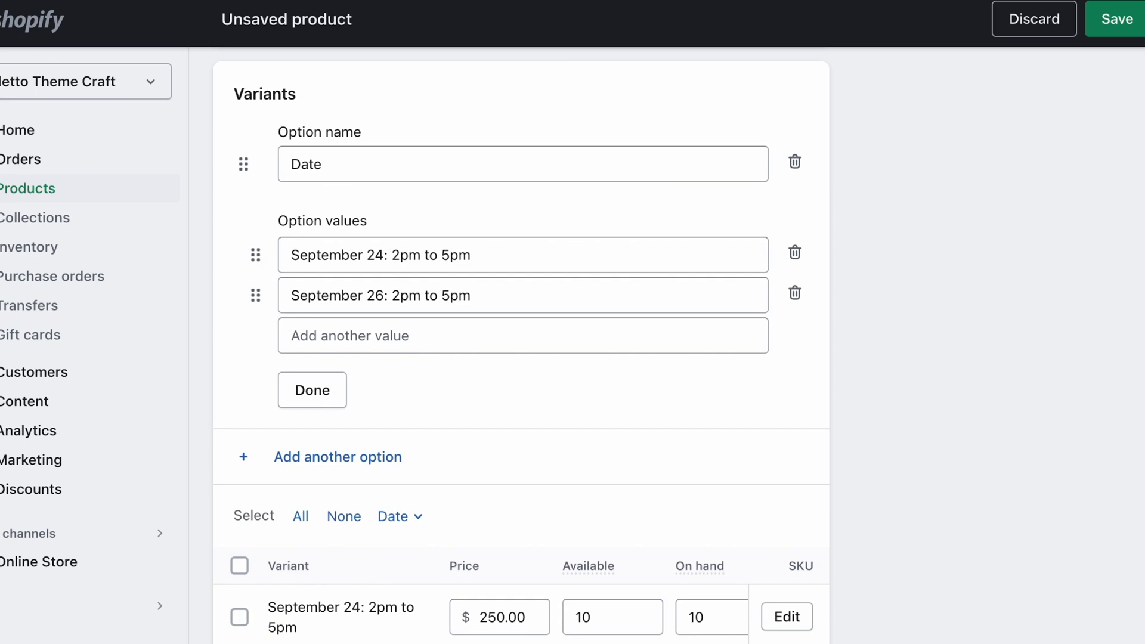
left_click(1105, 35)
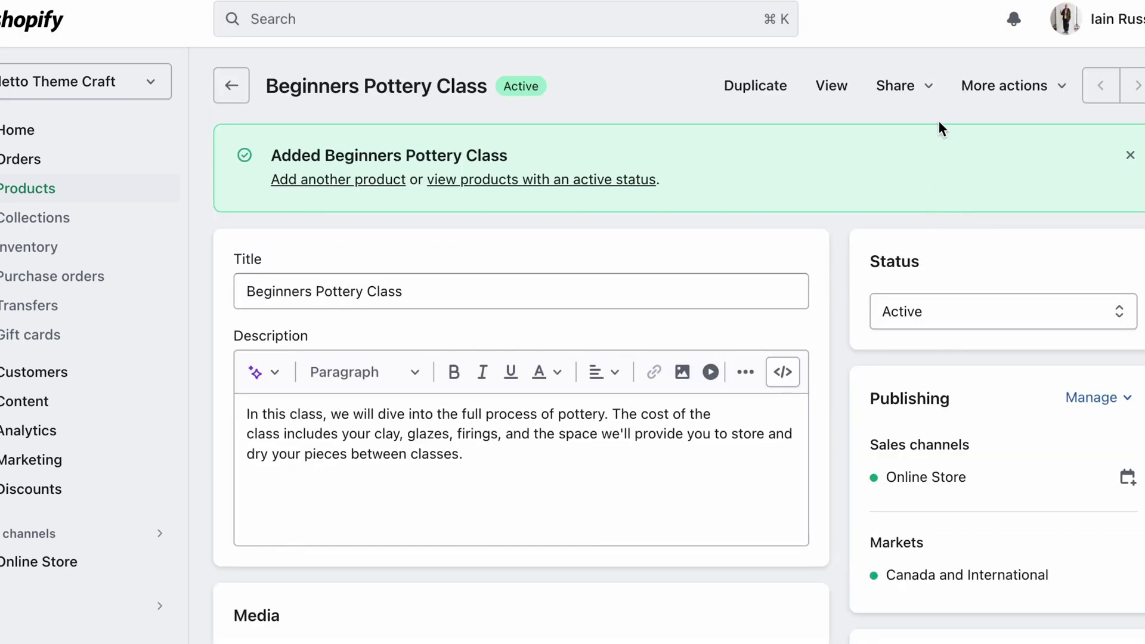
Step: View the saved Beginners Pottery Class product ($250.00) live on the storefront
left_click(830, 85)
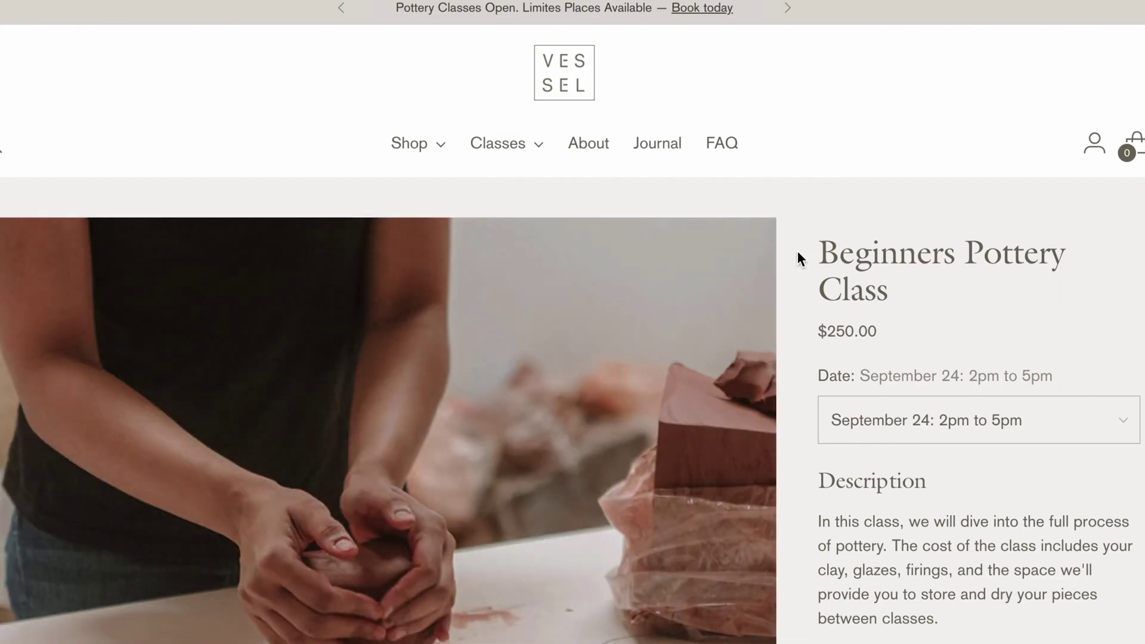